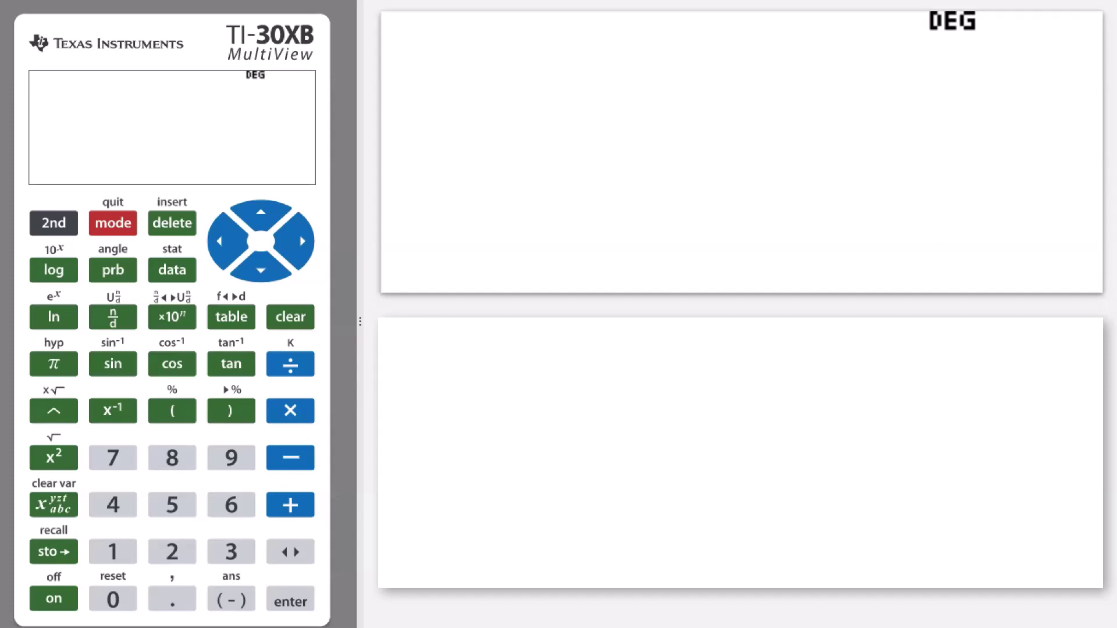
Bring up the data editor showing L1 (4, 5, 6, 9), L2 (2, 6, 7, 10) and the L3 header
click(185, 273)
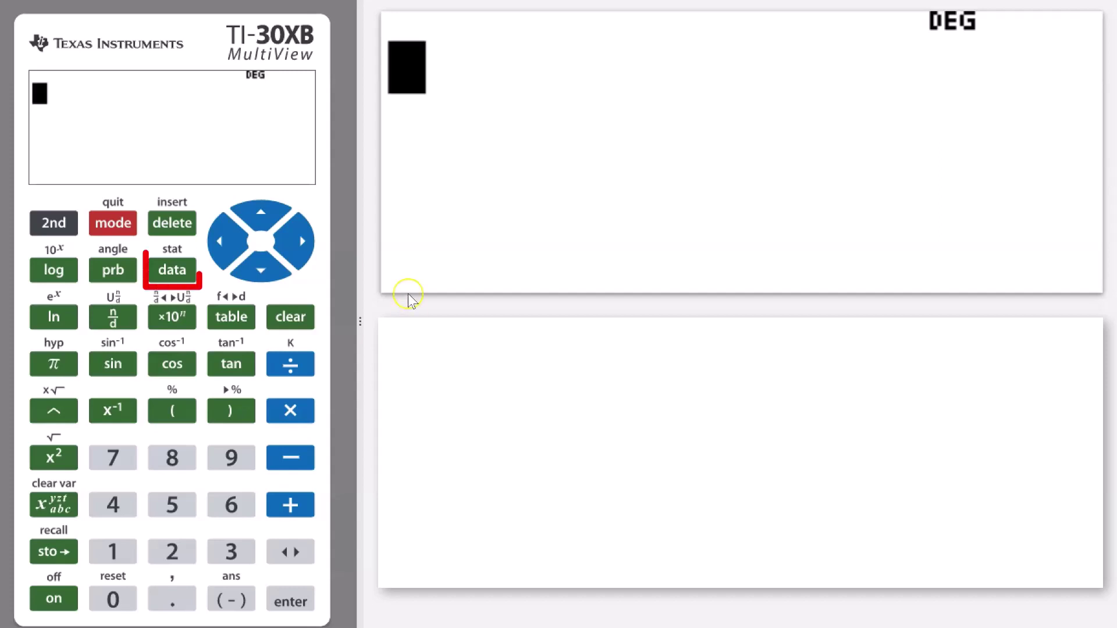
click(170, 271)
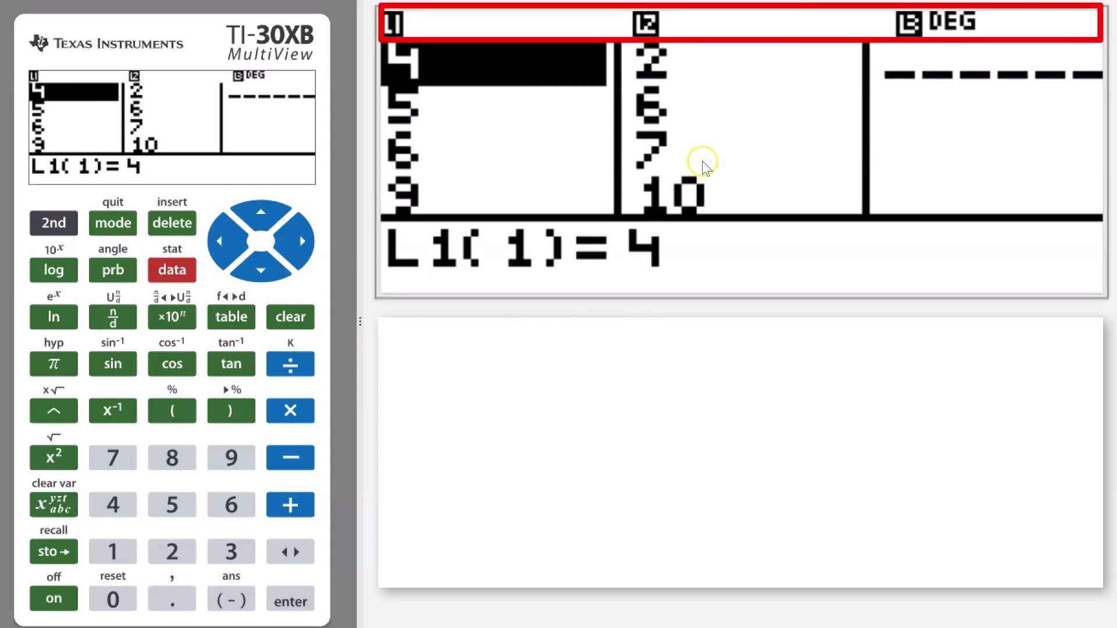
click(395, 48)
click(652, 26)
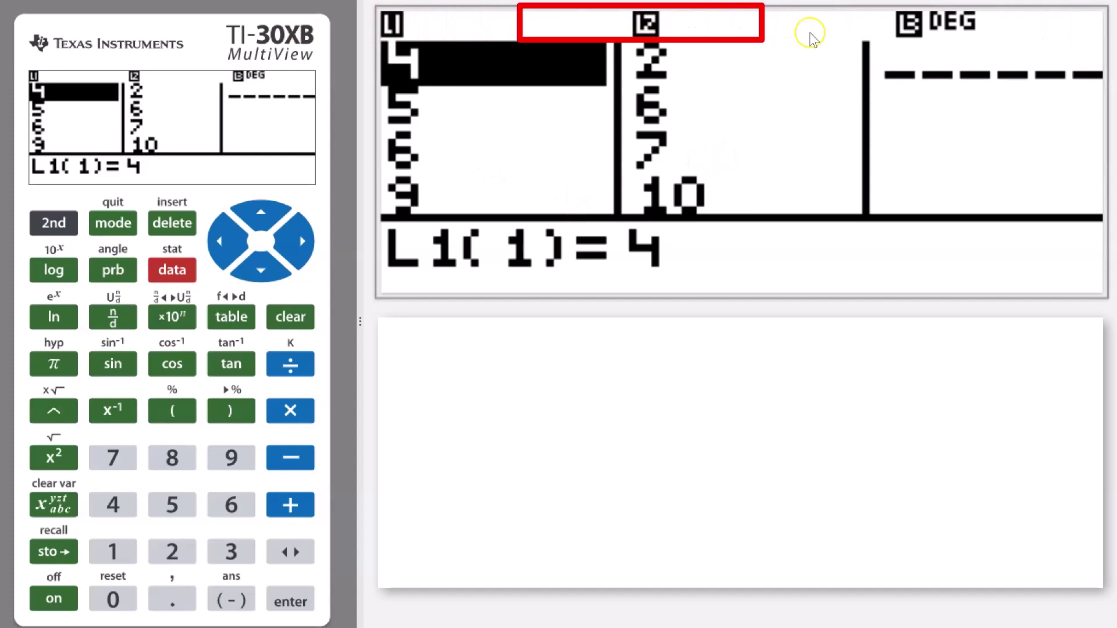
click(934, 44)
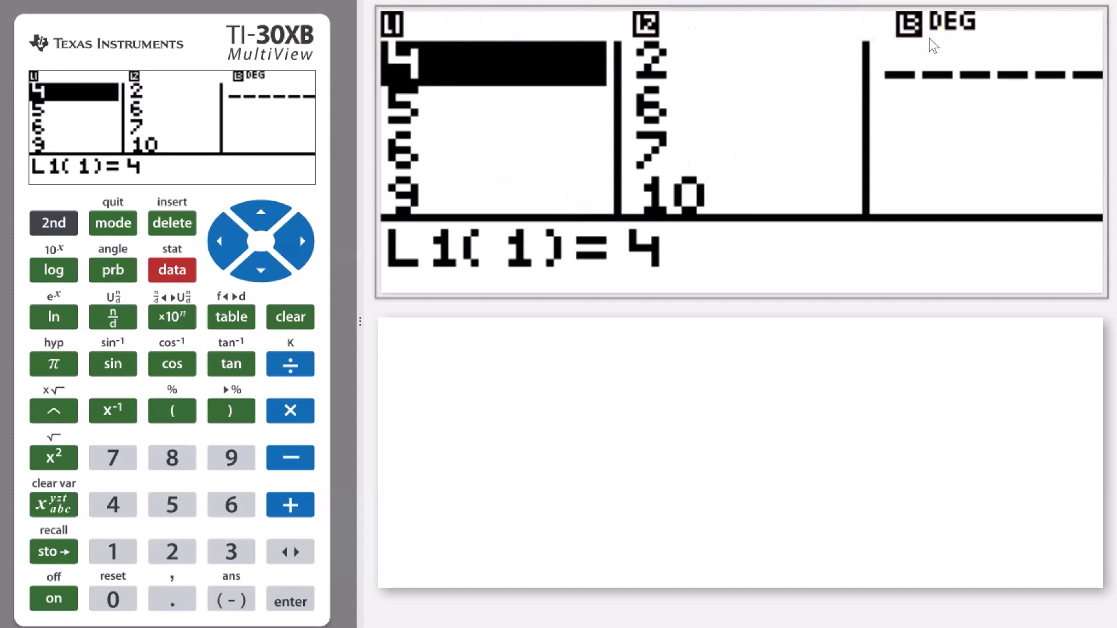
click(687, 24)
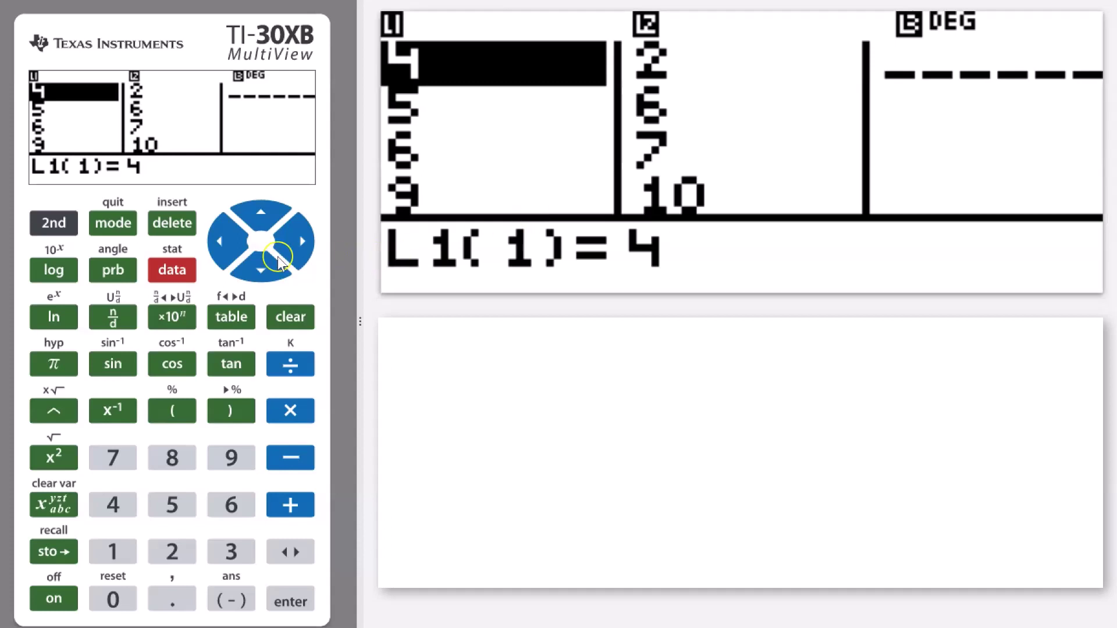
Bring up the CLEAR menu and move down to the 4:Clear ALL option
click(187, 267)
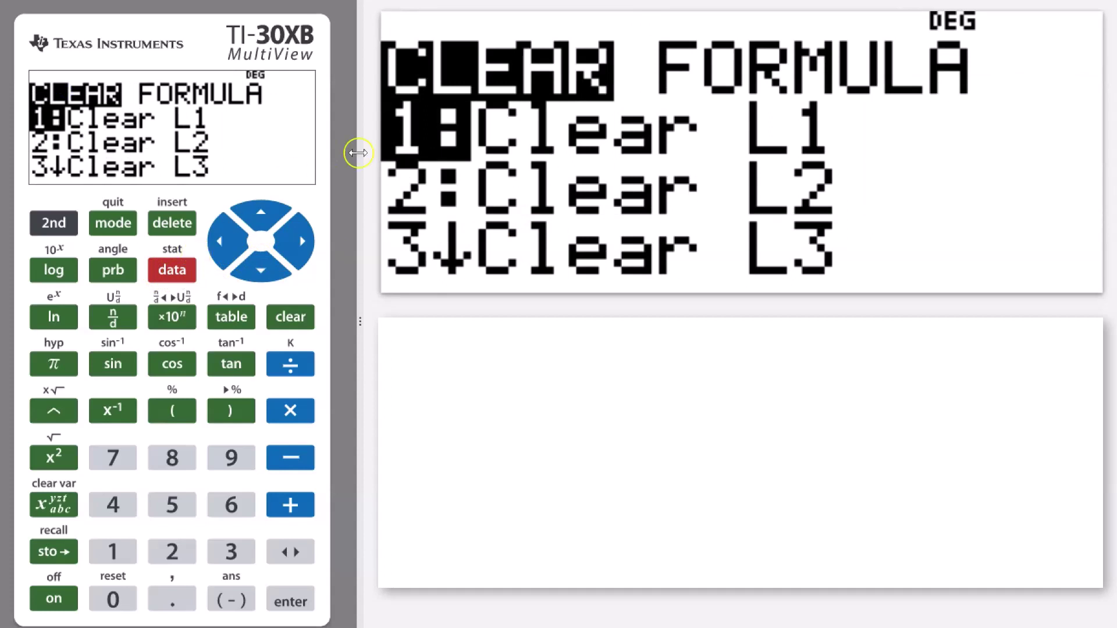
click(556, 81)
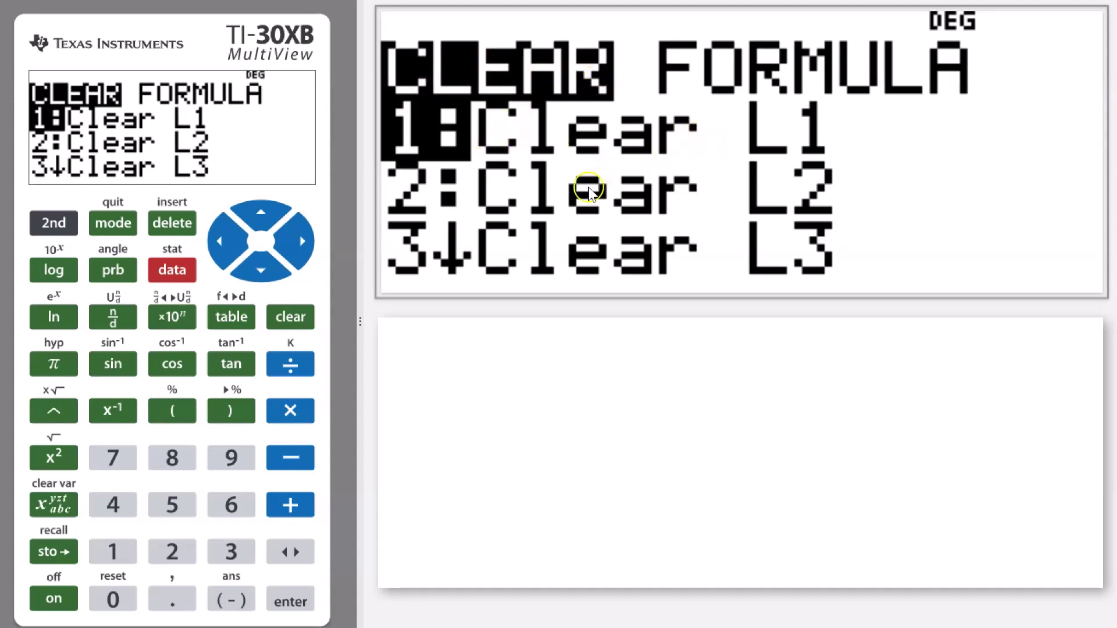
click(261, 271)
click(261, 271)
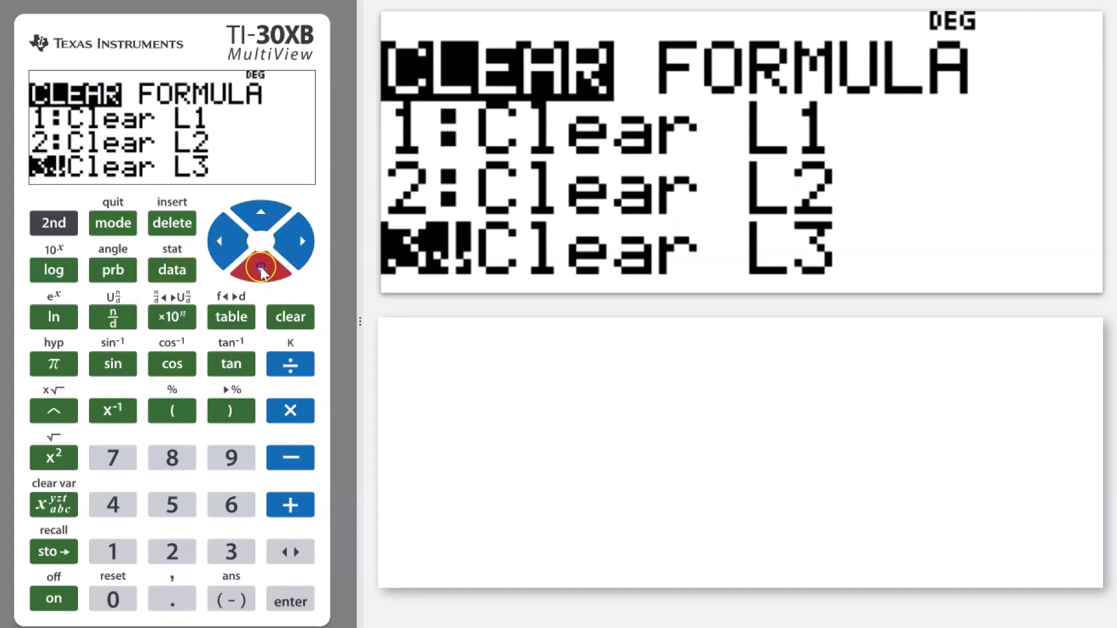
click(261, 271)
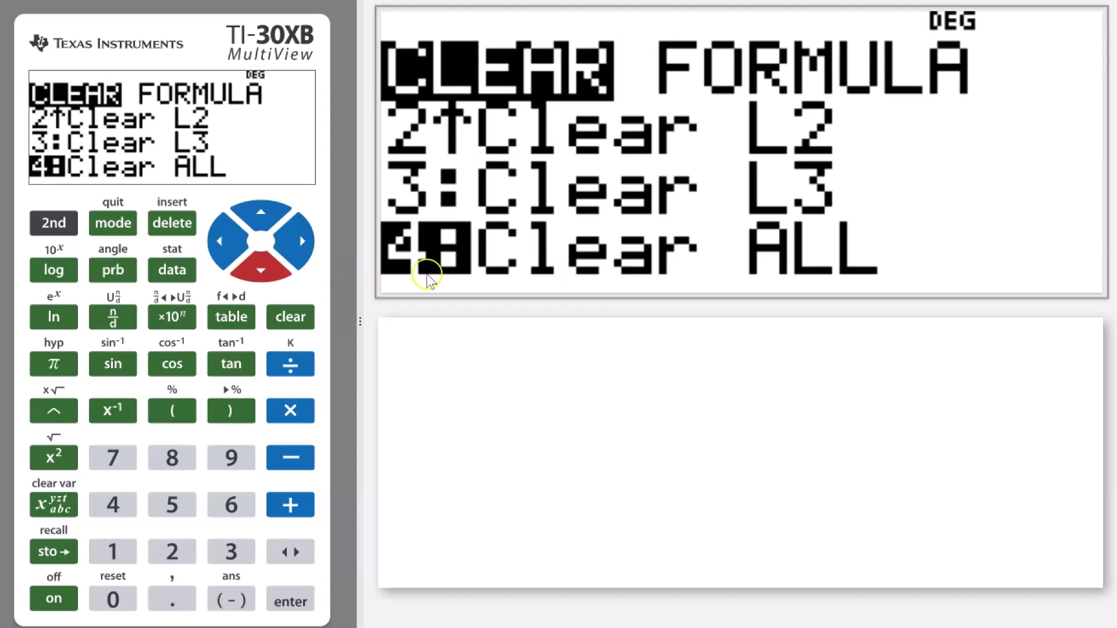
Clear all lists and store -2 as the first L1 value, deleting an extra 2
click(299, 601)
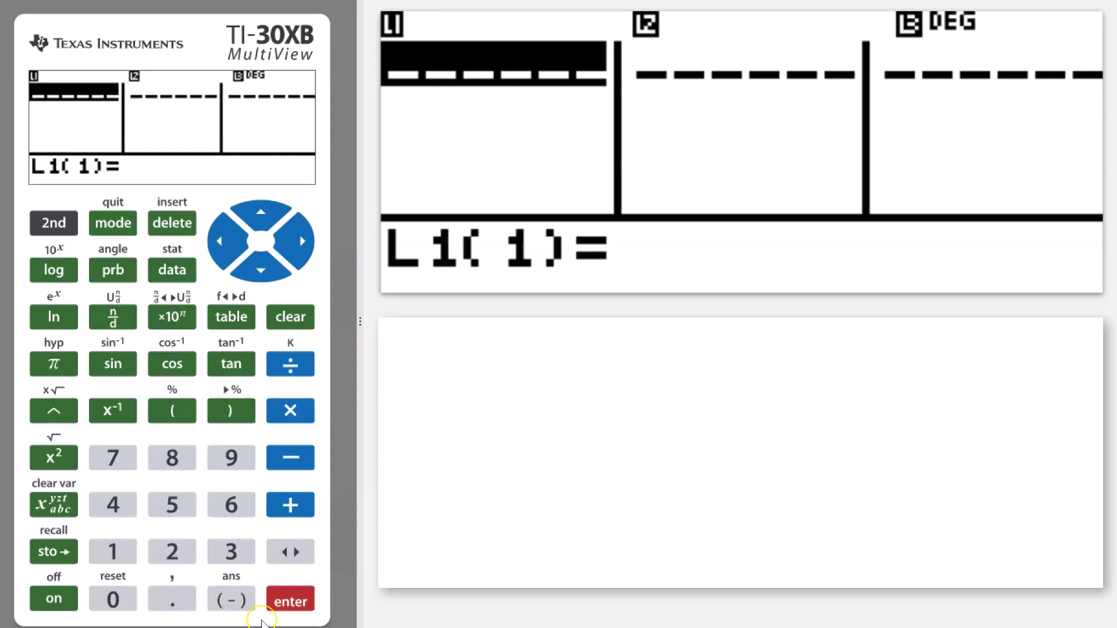
click(307, 564)
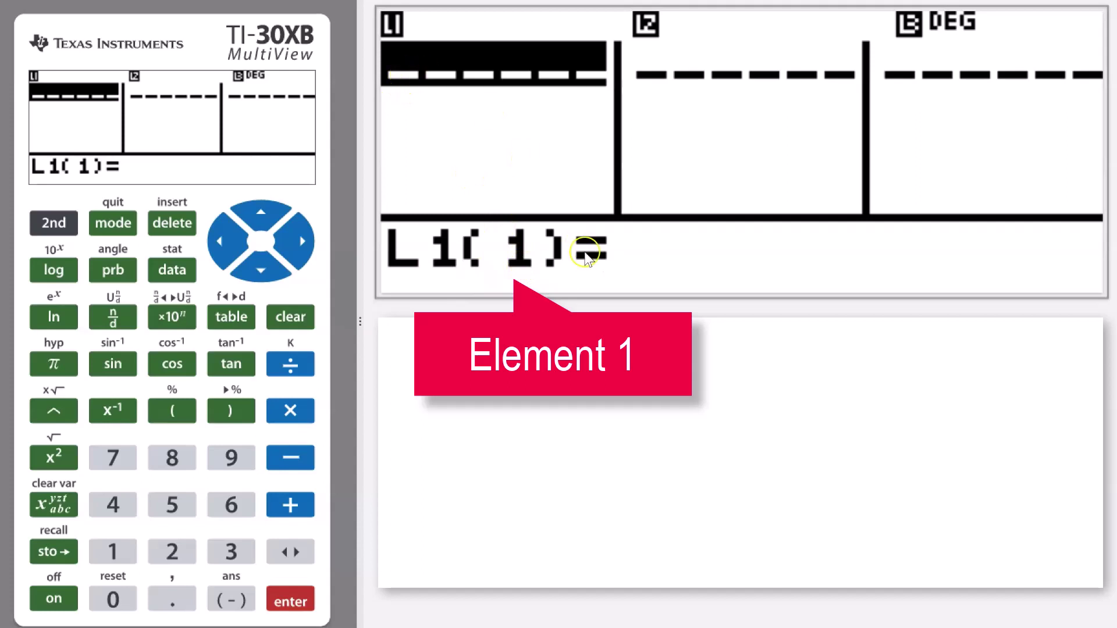
click(238, 600)
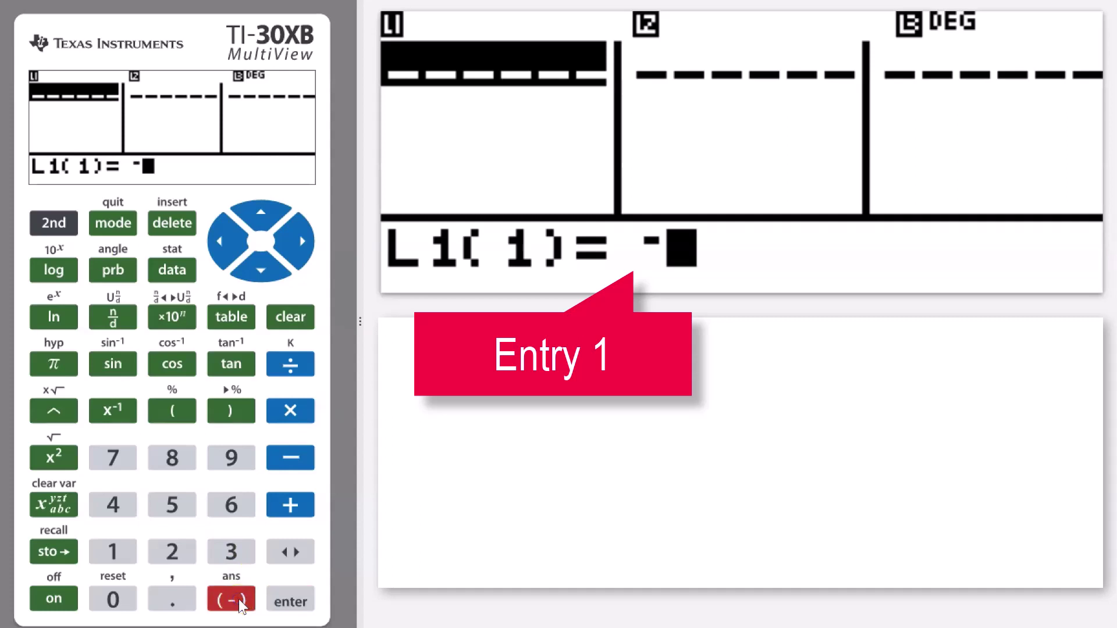
double_click(177, 550)
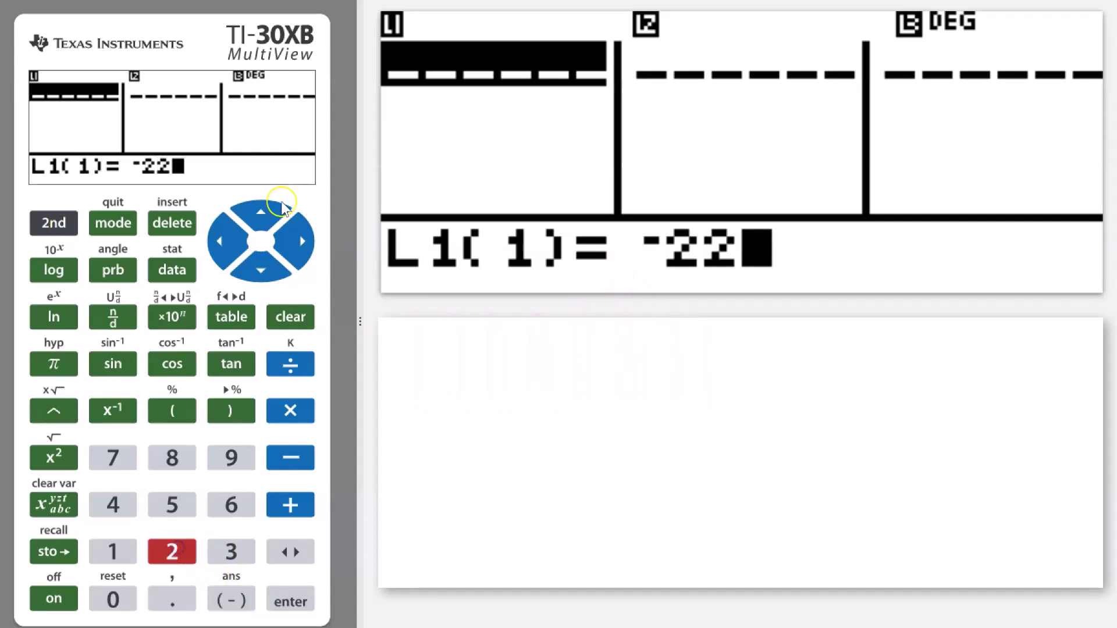
click(231, 241)
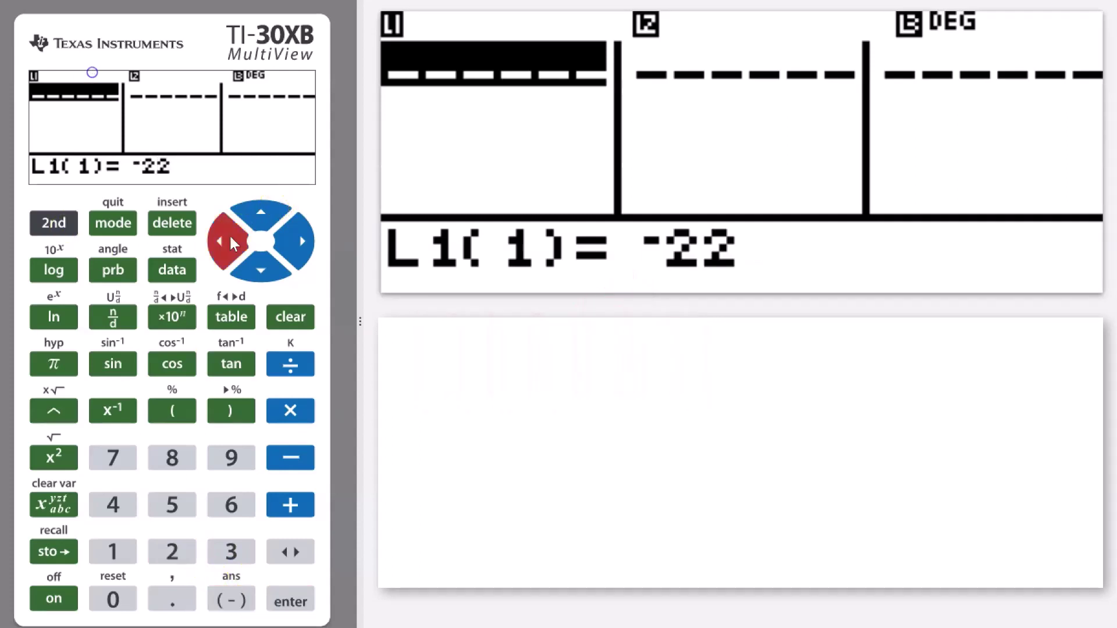
click(178, 224)
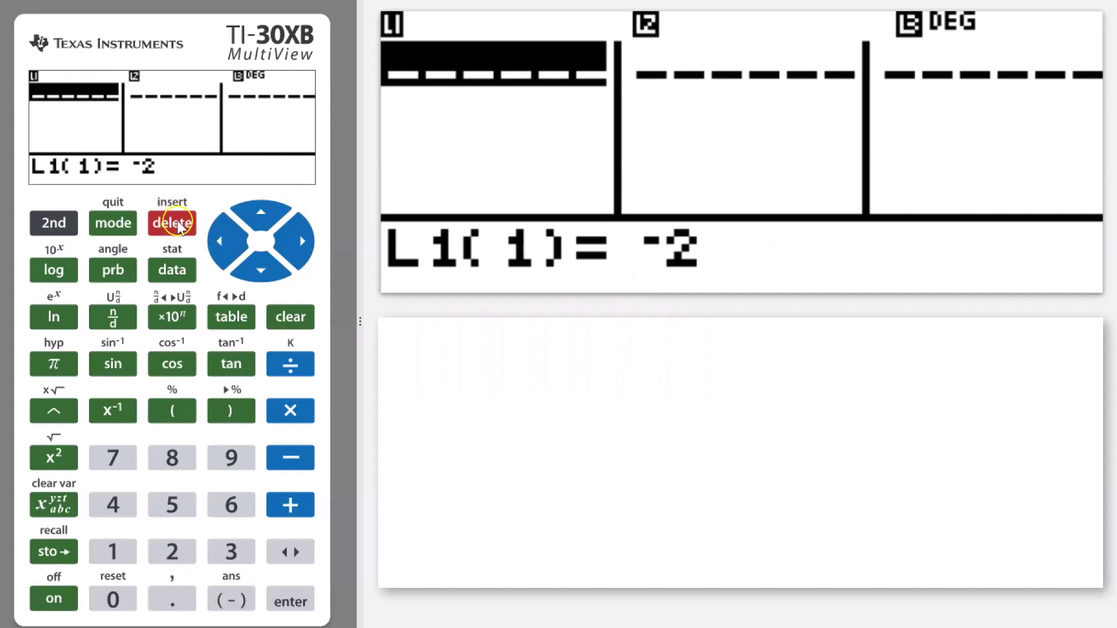
click(285, 601)
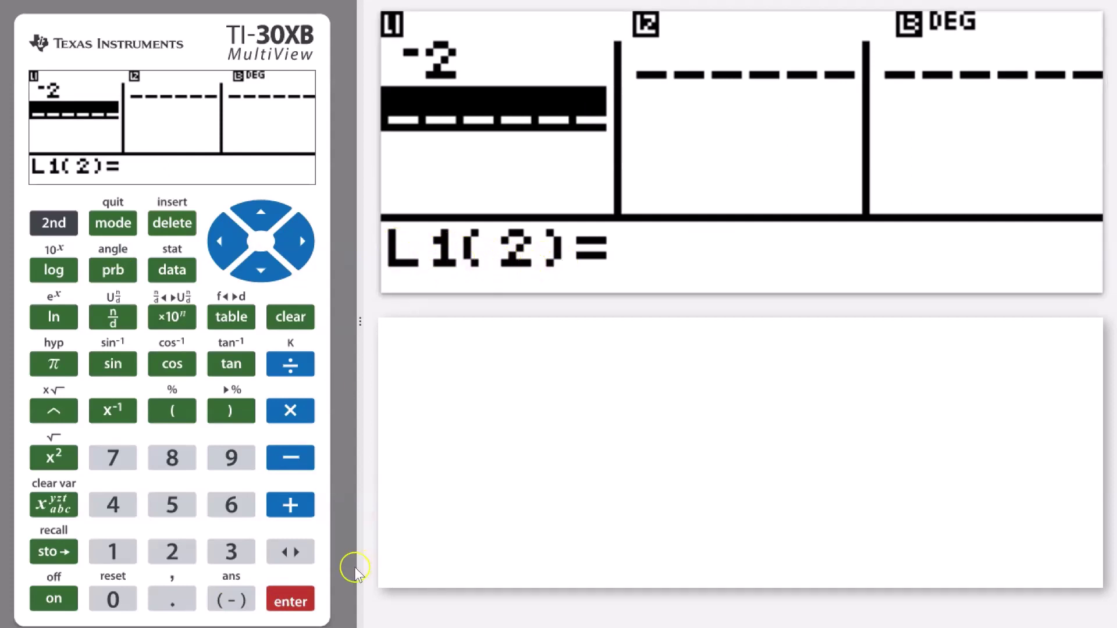
Enter -1, 0, 1 and 2 as the next four L1 values
click(231, 599)
click(111, 551)
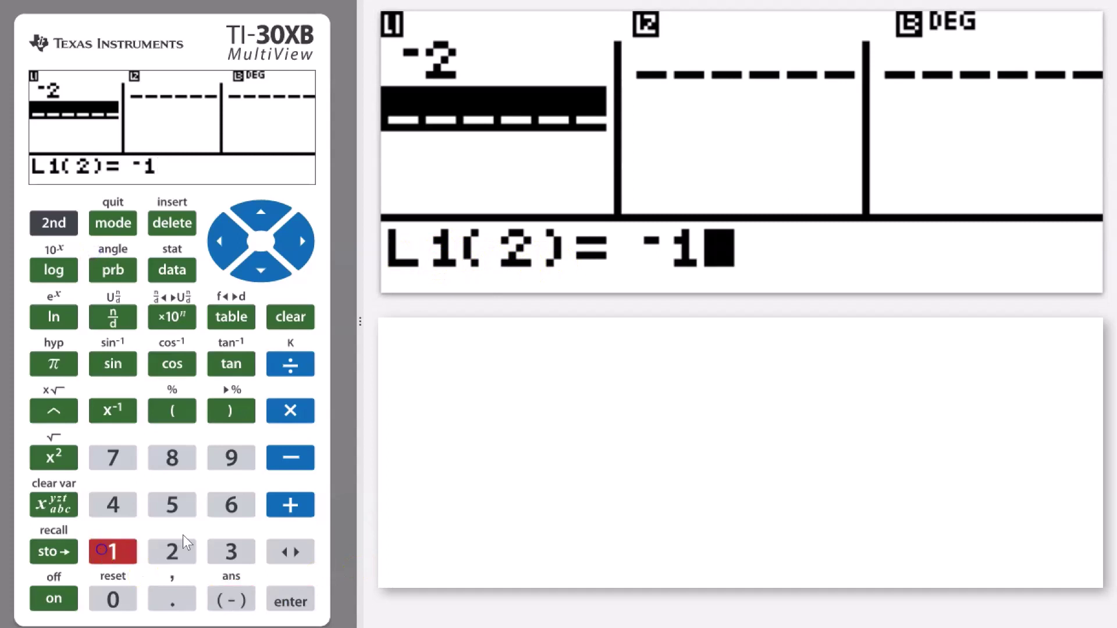
click(287, 602)
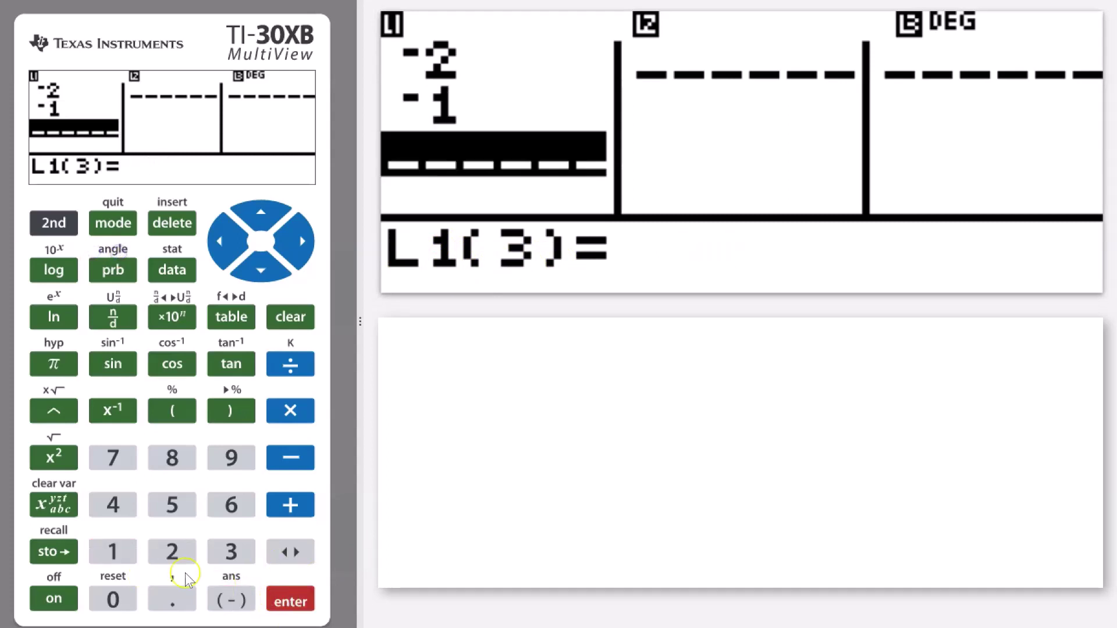
click(113, 599)
click(294, 605)
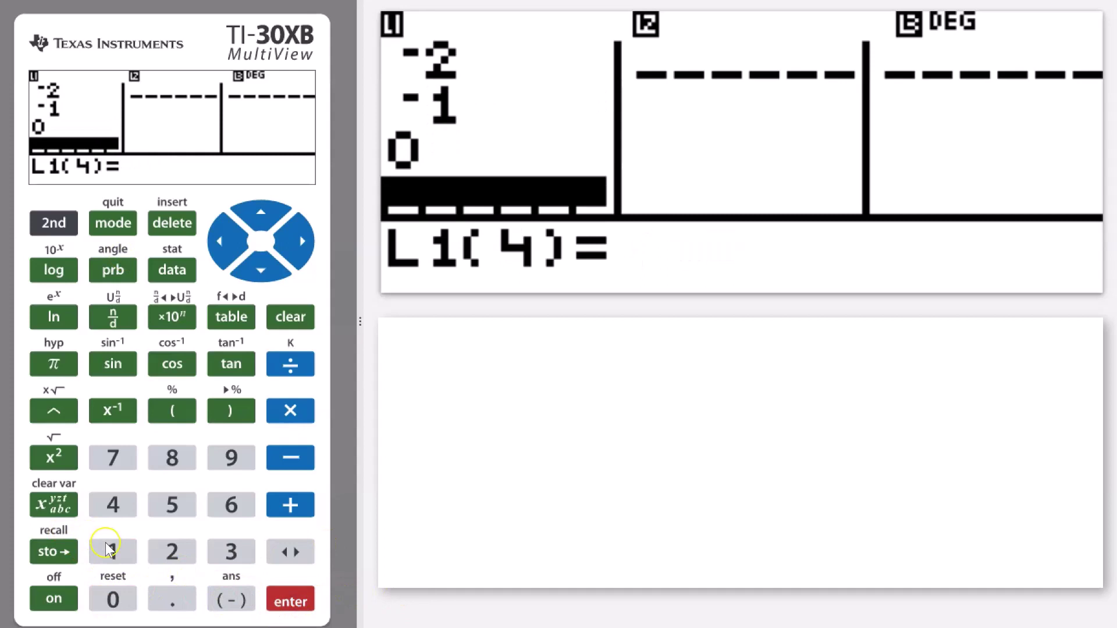
click(110, 550)
click(289, 603)
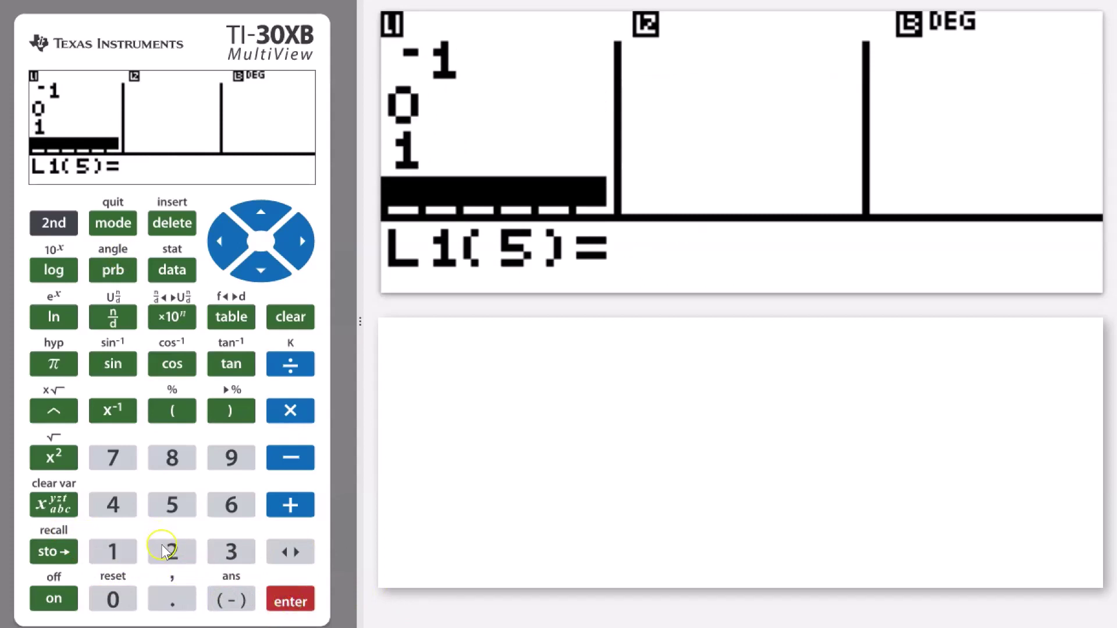
click(169, 550)
click(290, 600)
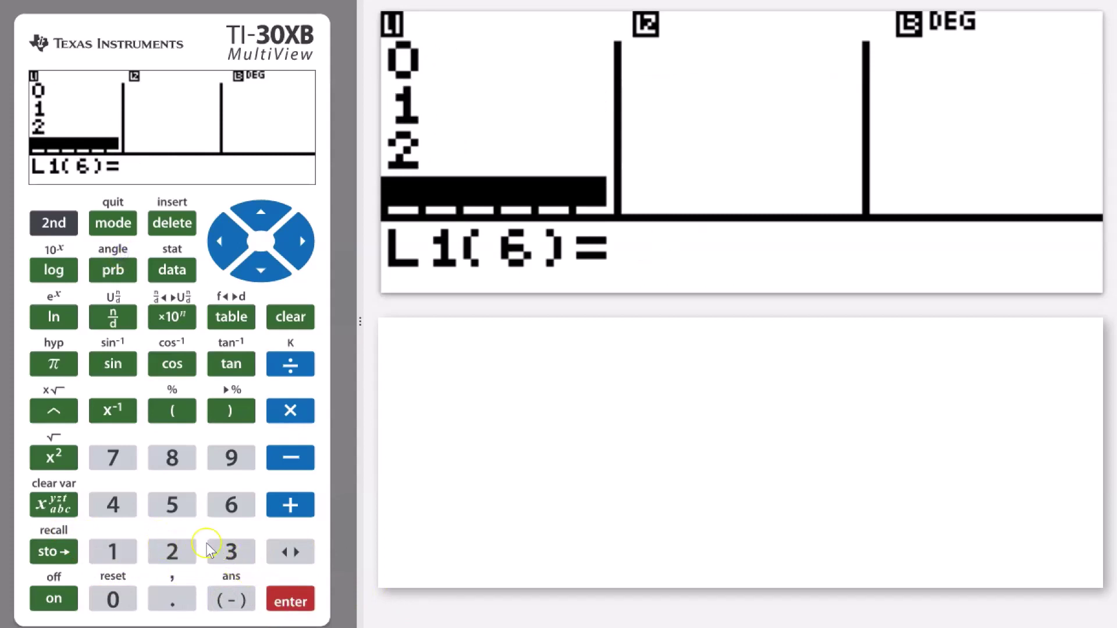
Replace a mistakenly stored 6 with 3 as the sixth L1 value
click(233, 506)
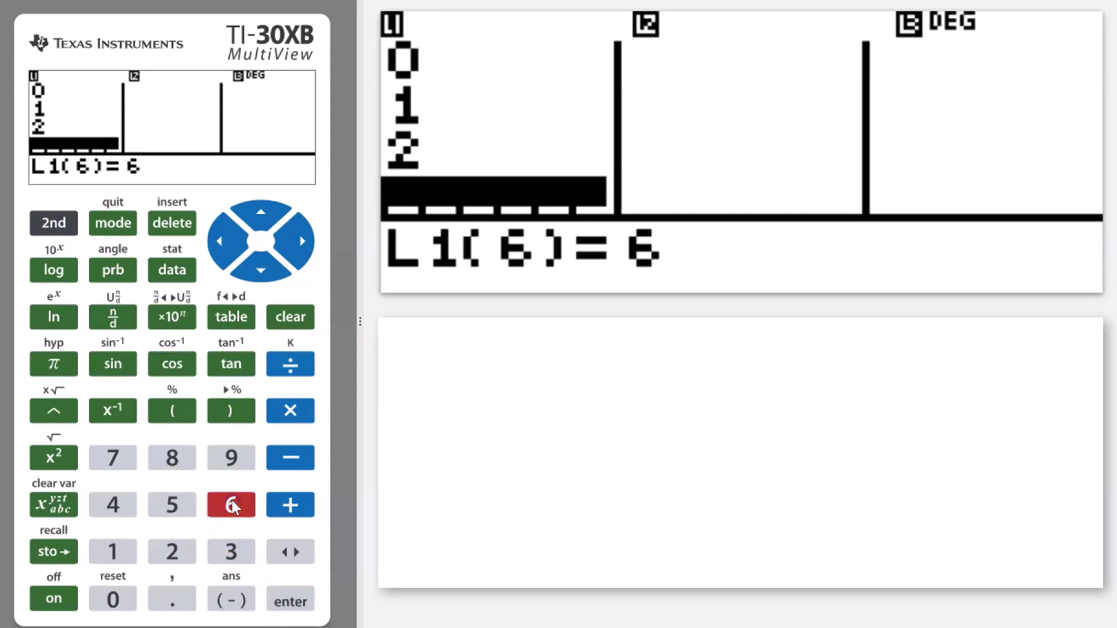
click(291, 604)
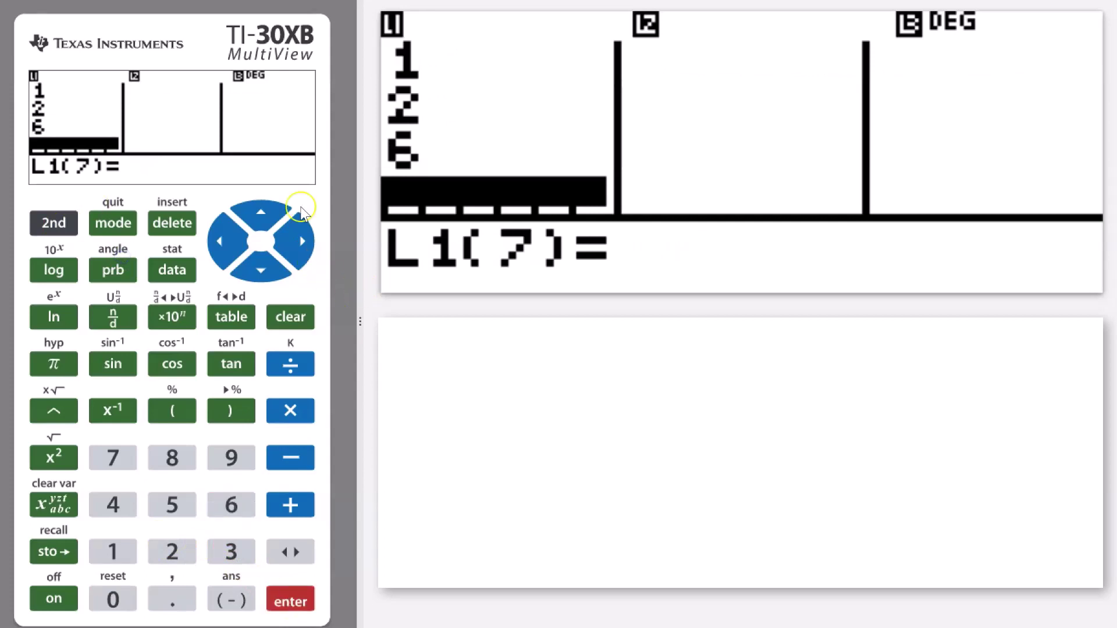
click(250, 211)
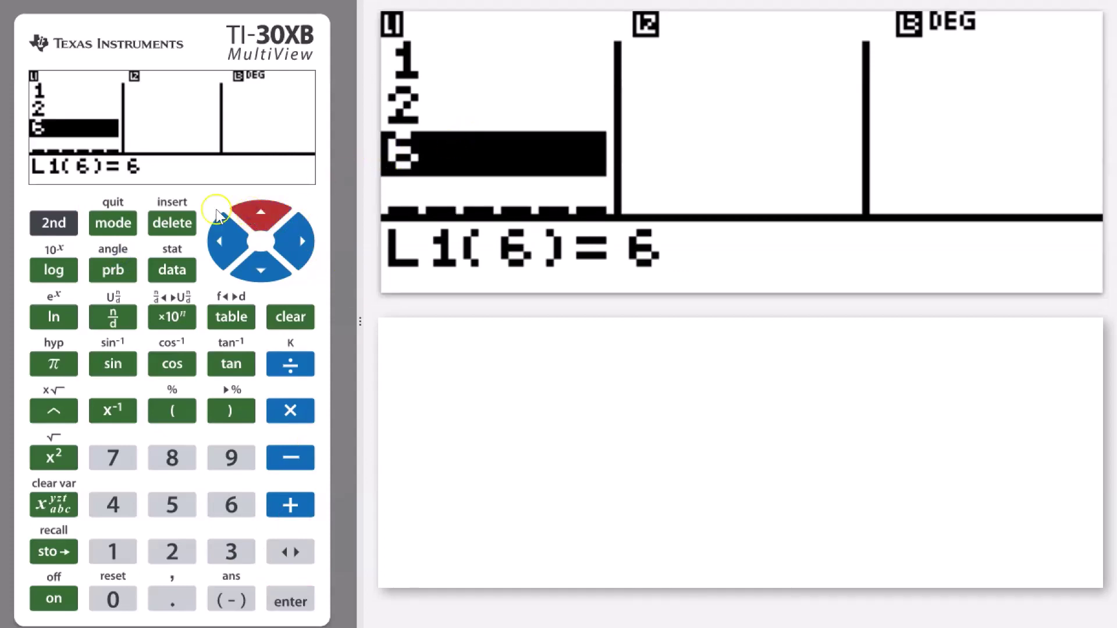
click(165, 224)
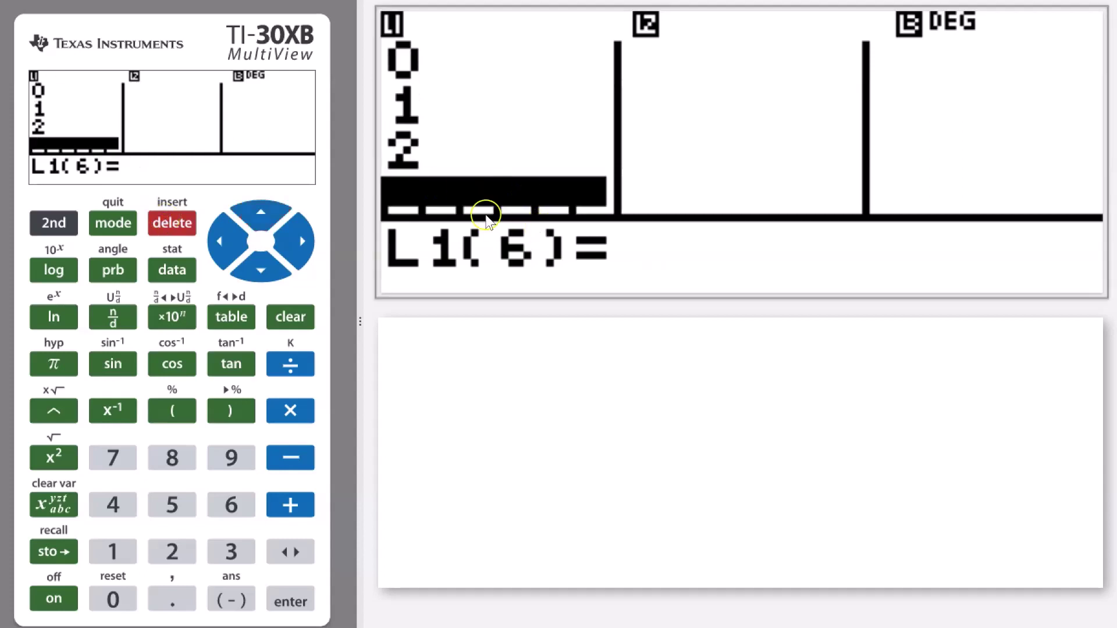
click(229, 555)
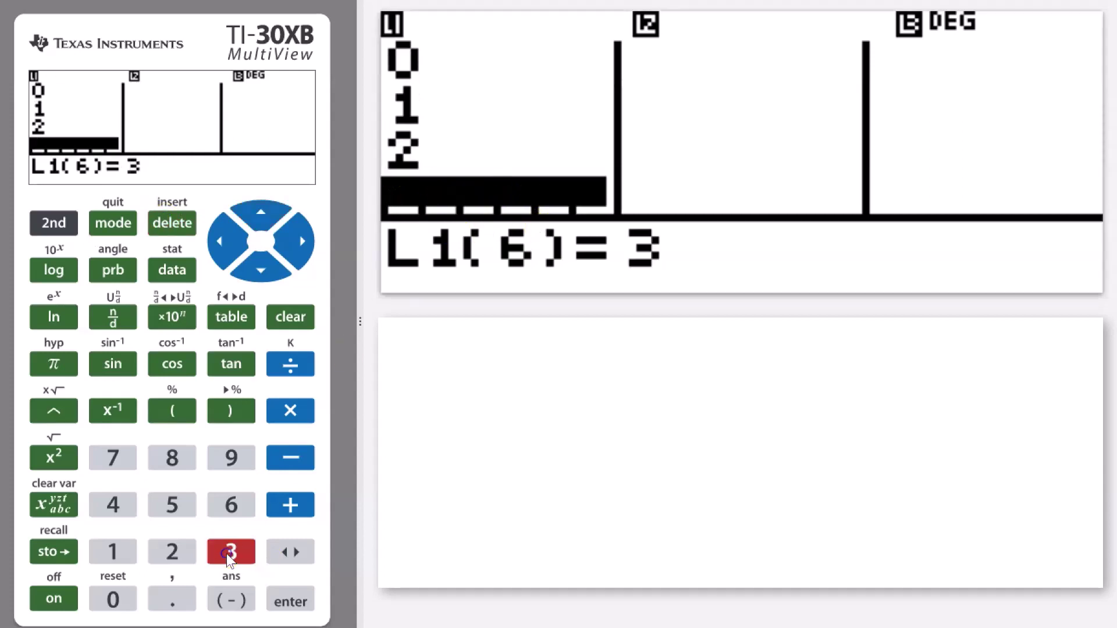
click(278, 593)
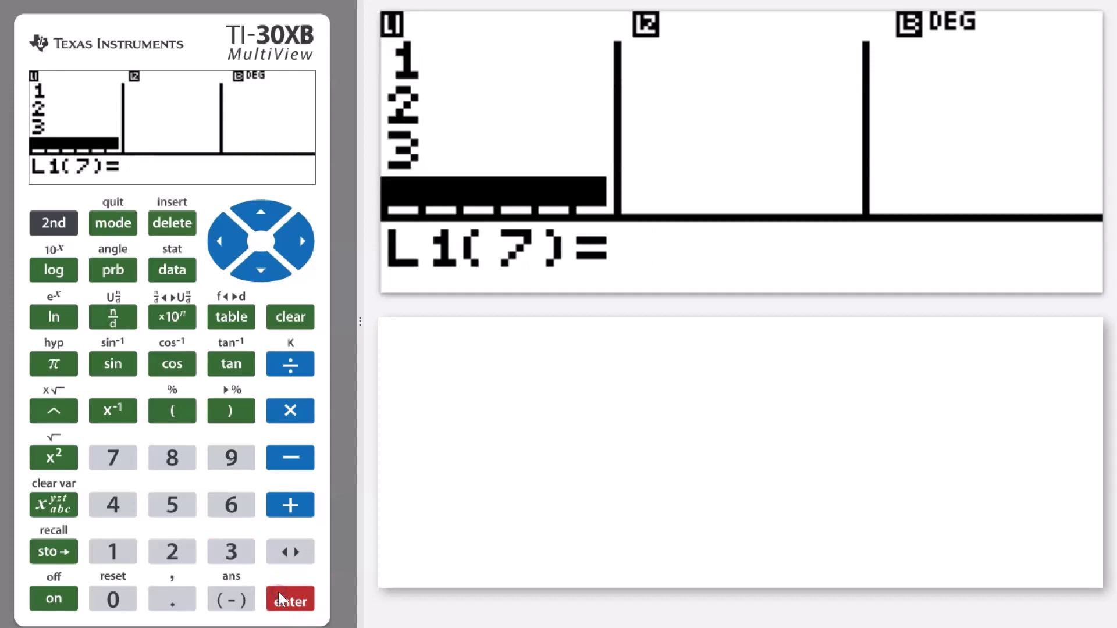
Move the cursor up to L1's first value -2 and across to the top of L2
click(276, 214)
click(276, 214)
click(274, 216)
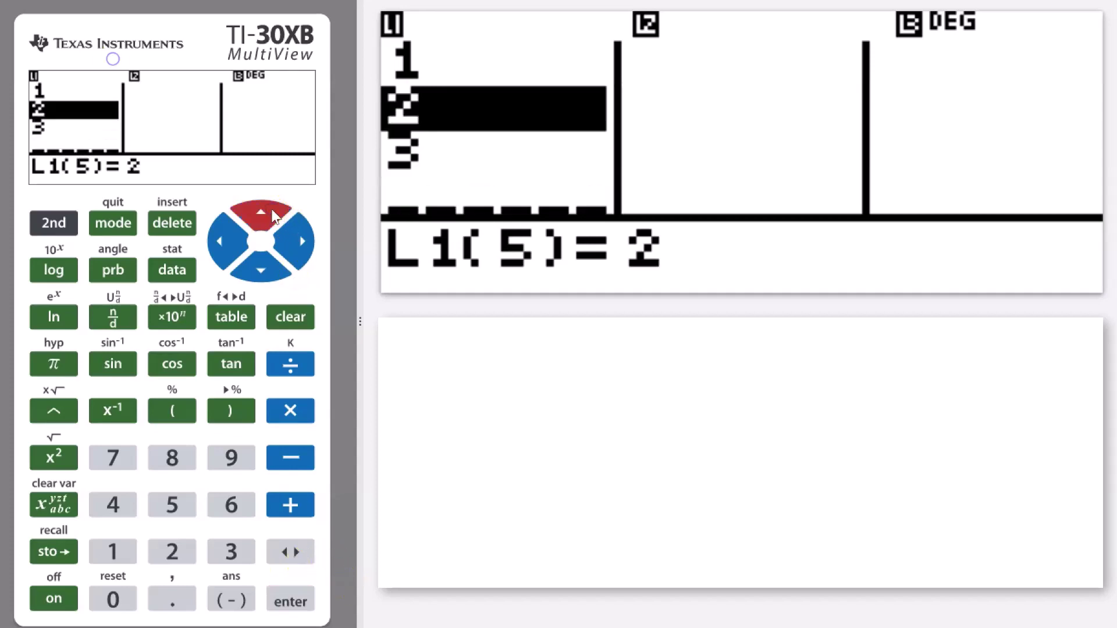
click(274, 215)
click(274, 213)
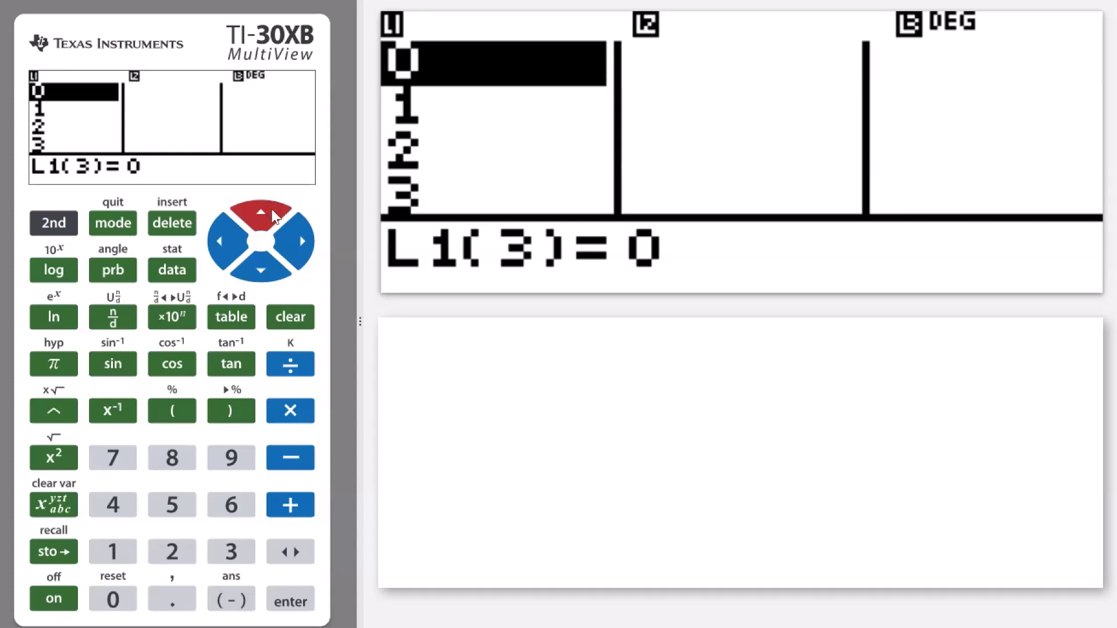
click(273, 215)
click(273, 215)
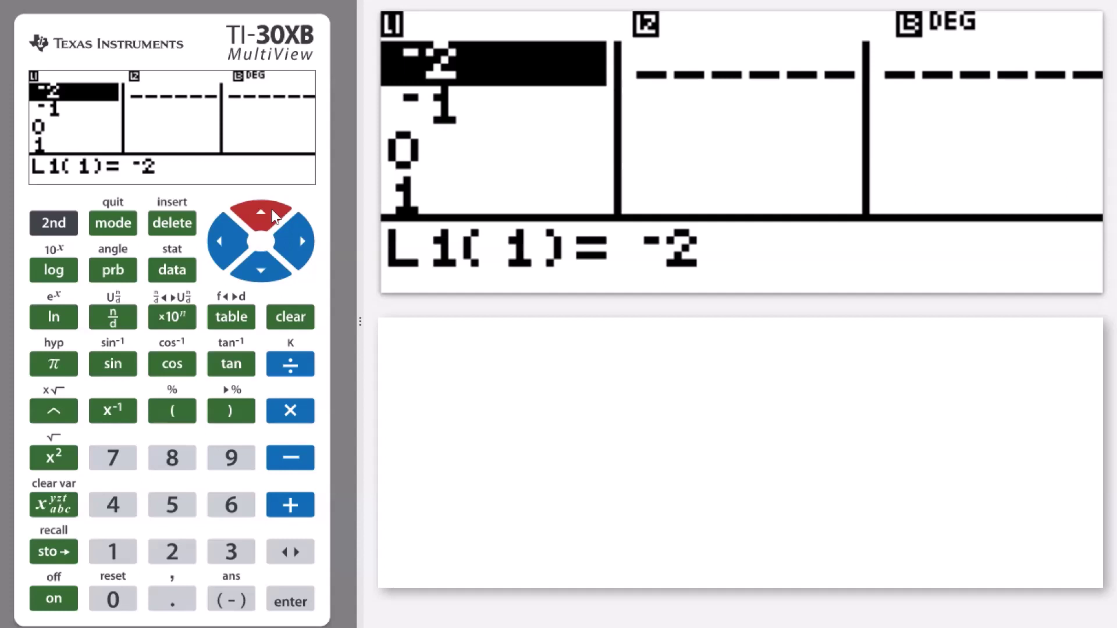
click(643, 57)
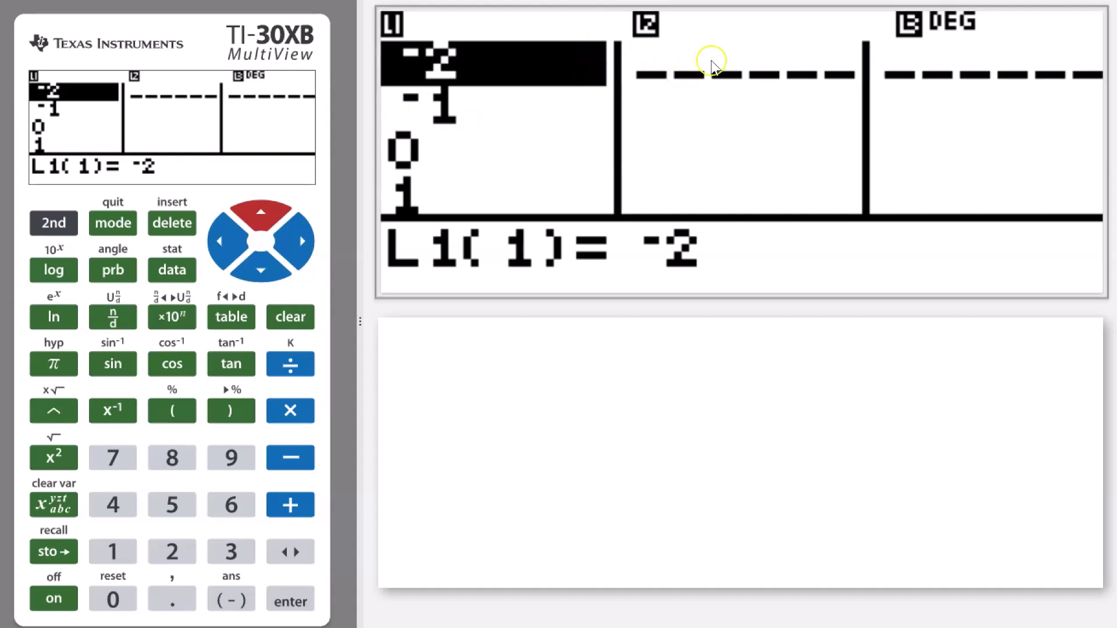
click(193, 187)
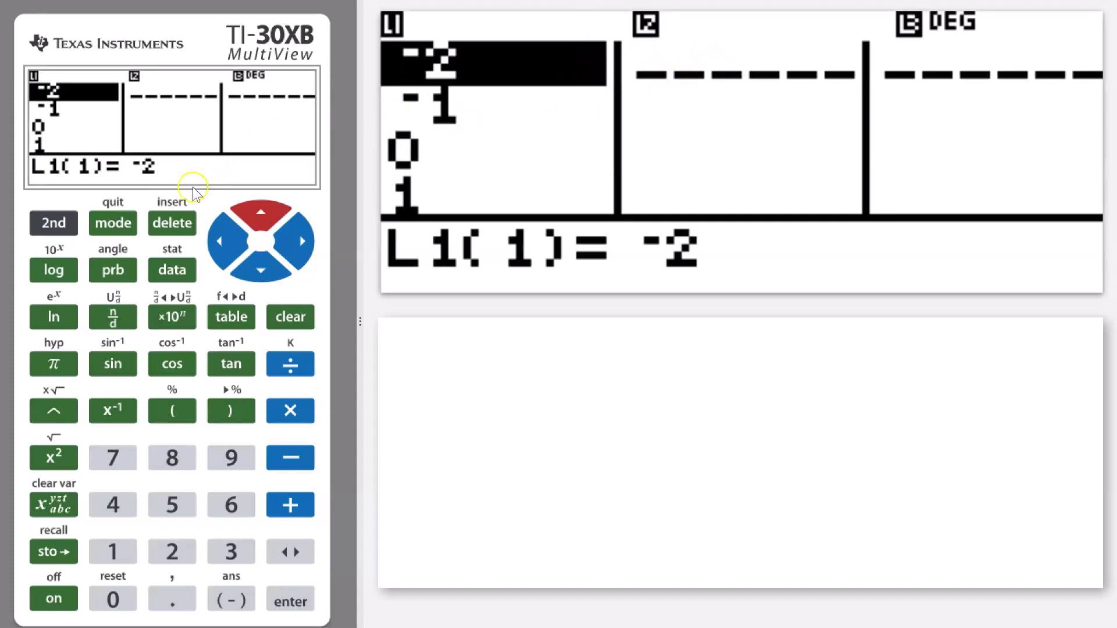
click(300, 240)
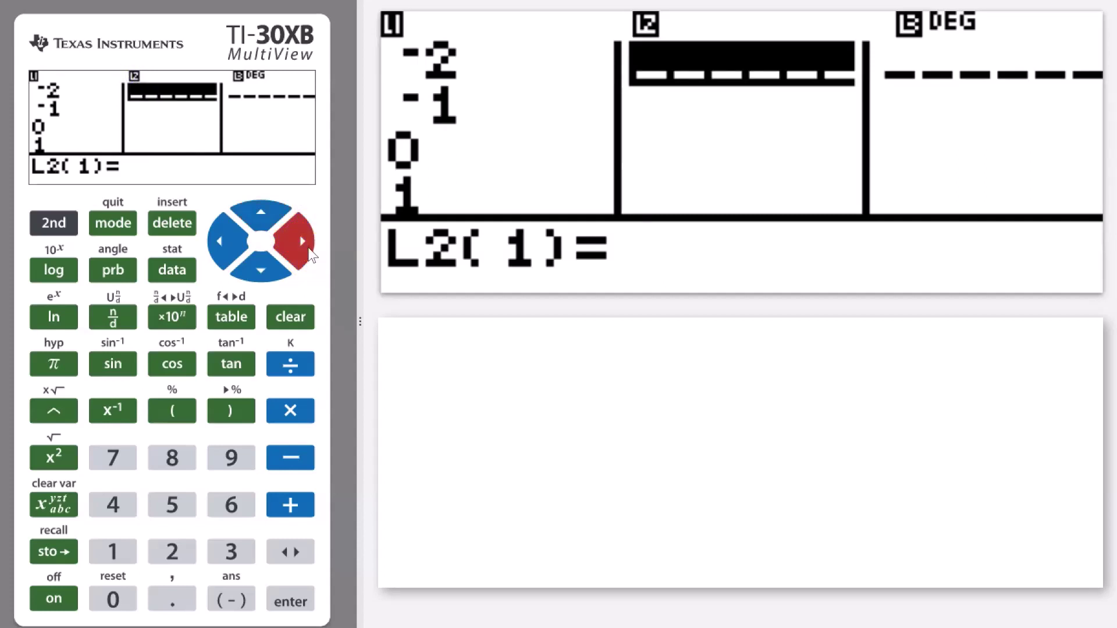
Choose Add/Edit Frmla from the FORMULA menu to get an empty L2= line
click(167, 271)
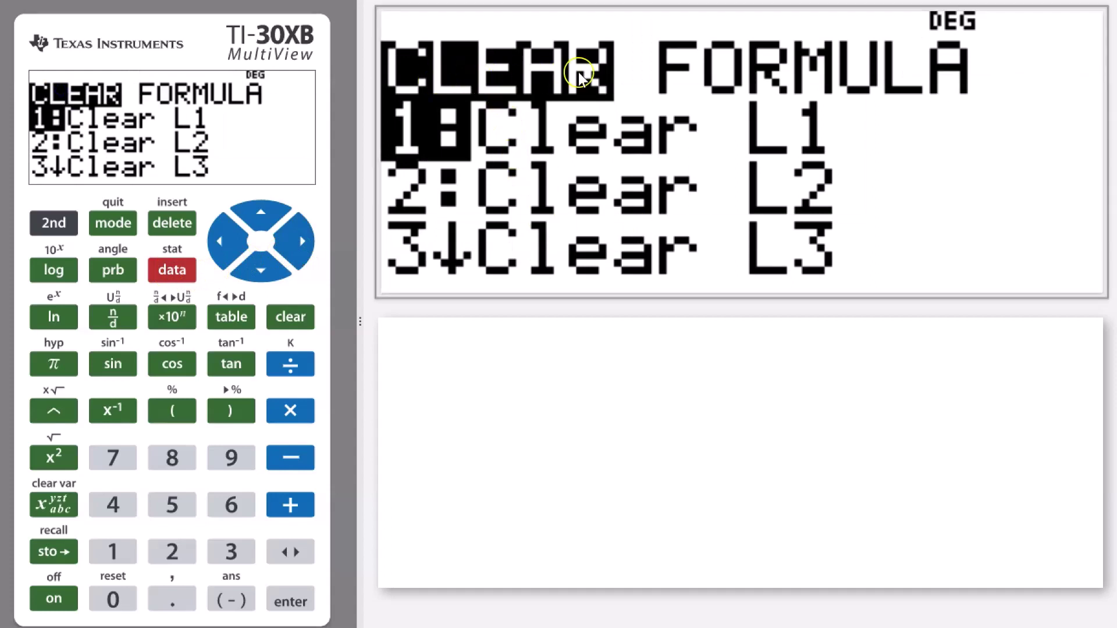
click(294, 244)
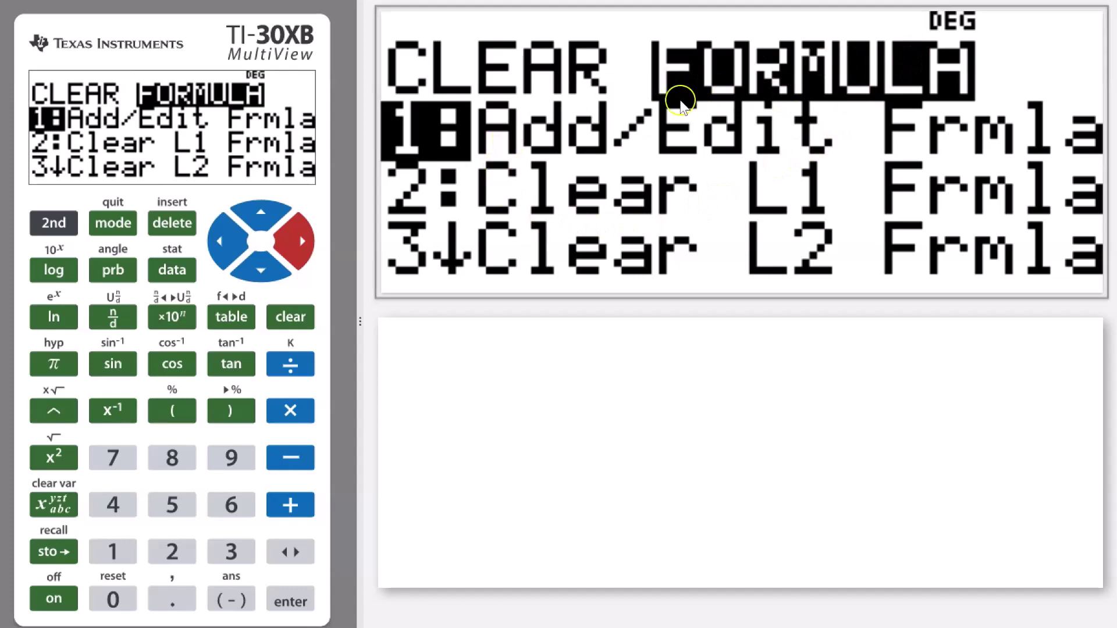
click(306, 606)
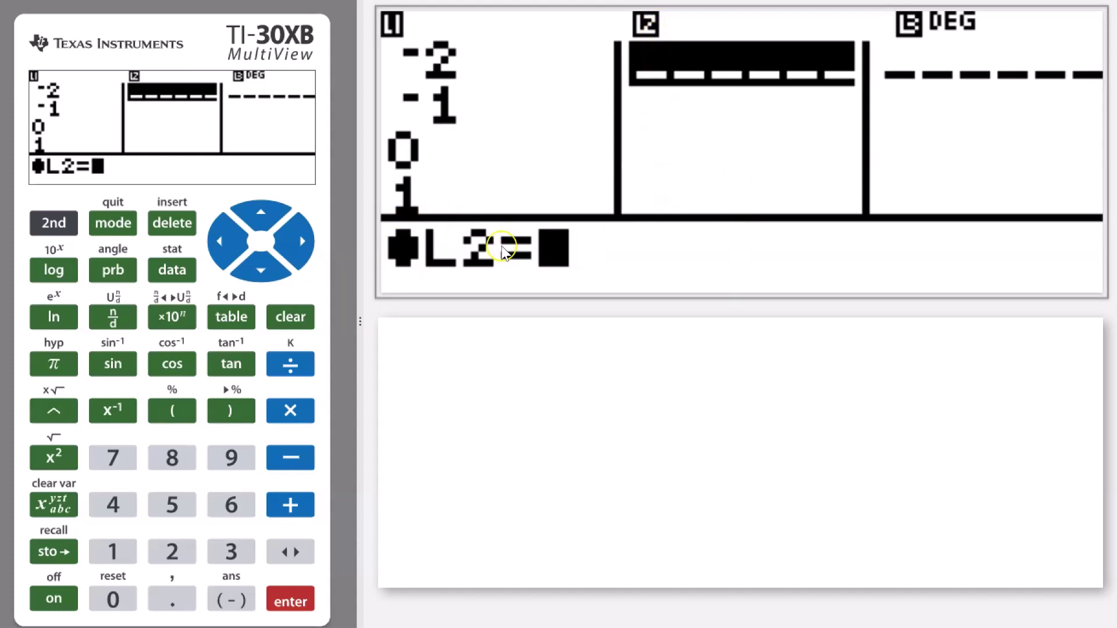
Enter the formula L1 - 5 for L2, filling it with -7, -6, -5, -4
click(163, 271)
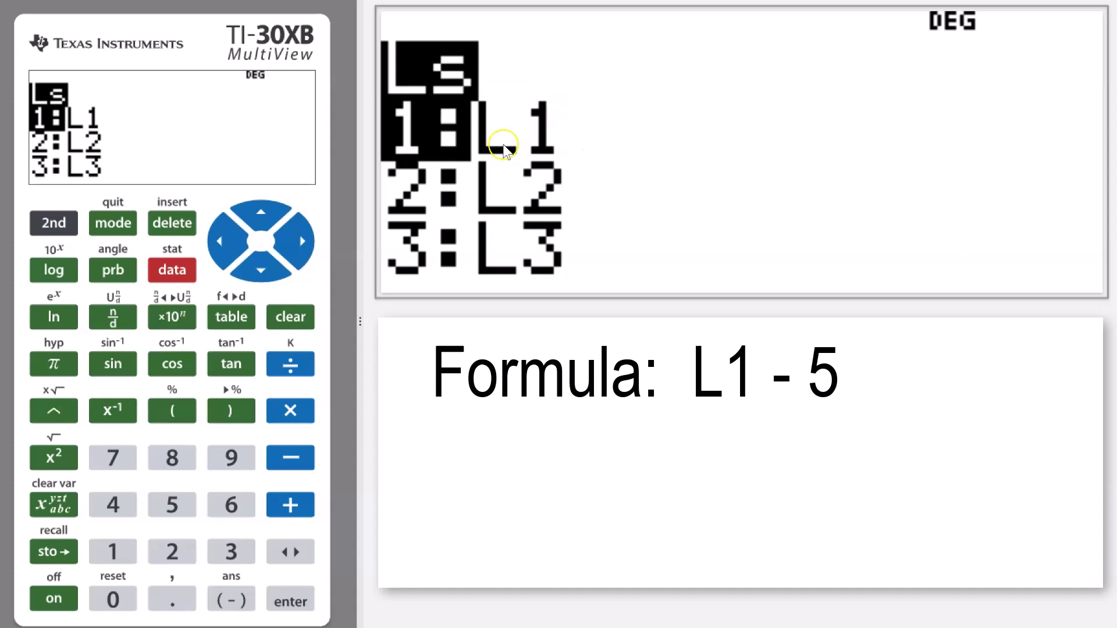
click(293, 586)
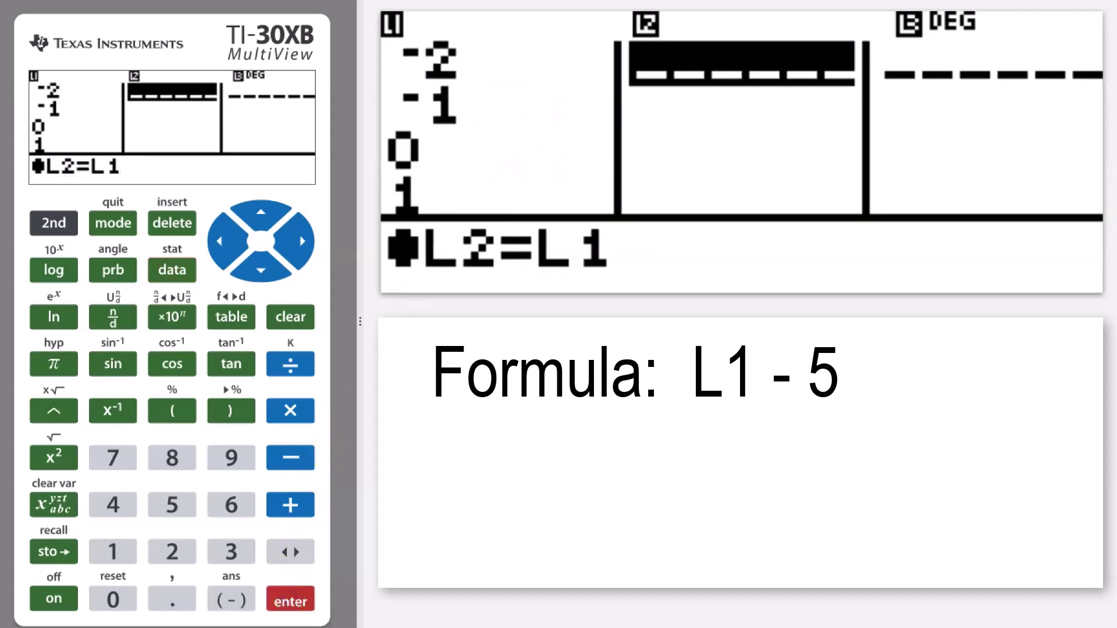
click(292, 472)
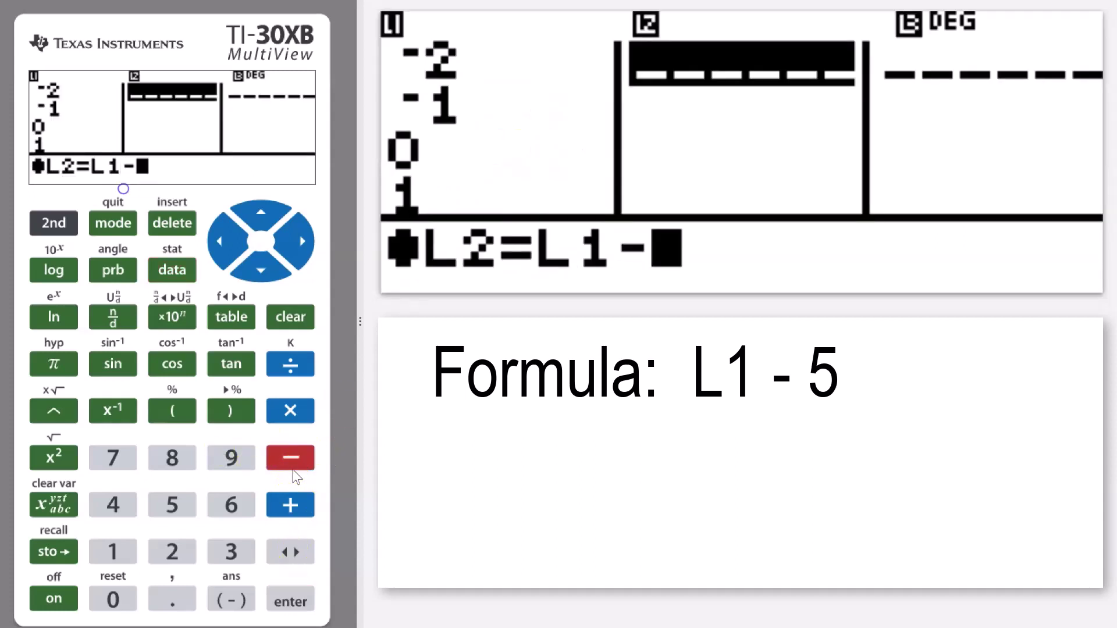
click(172, 504)
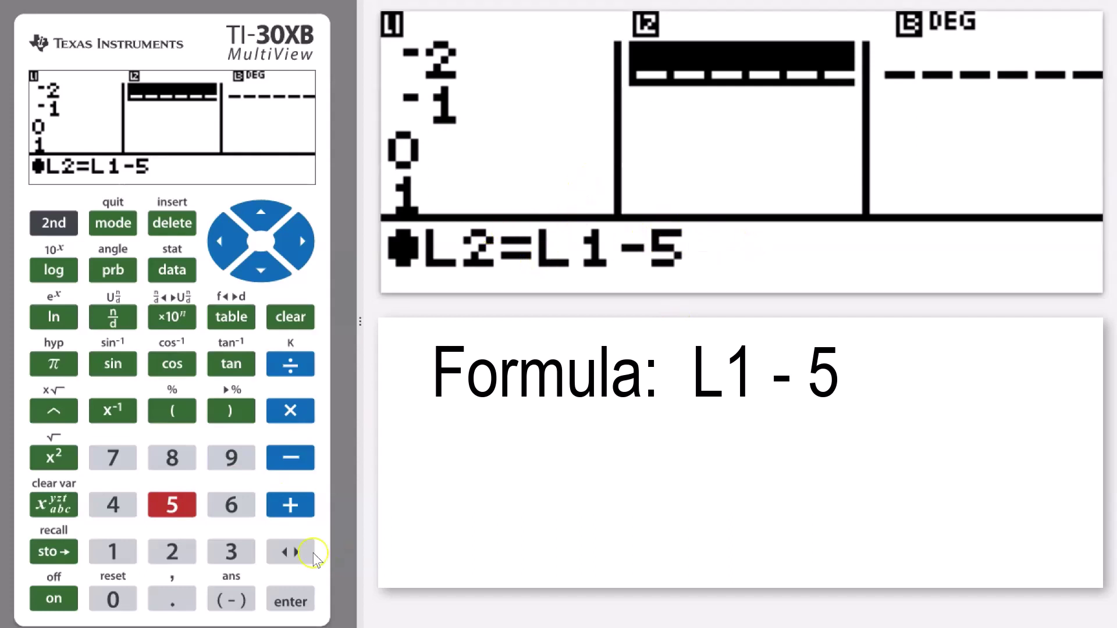
click(292, 603)
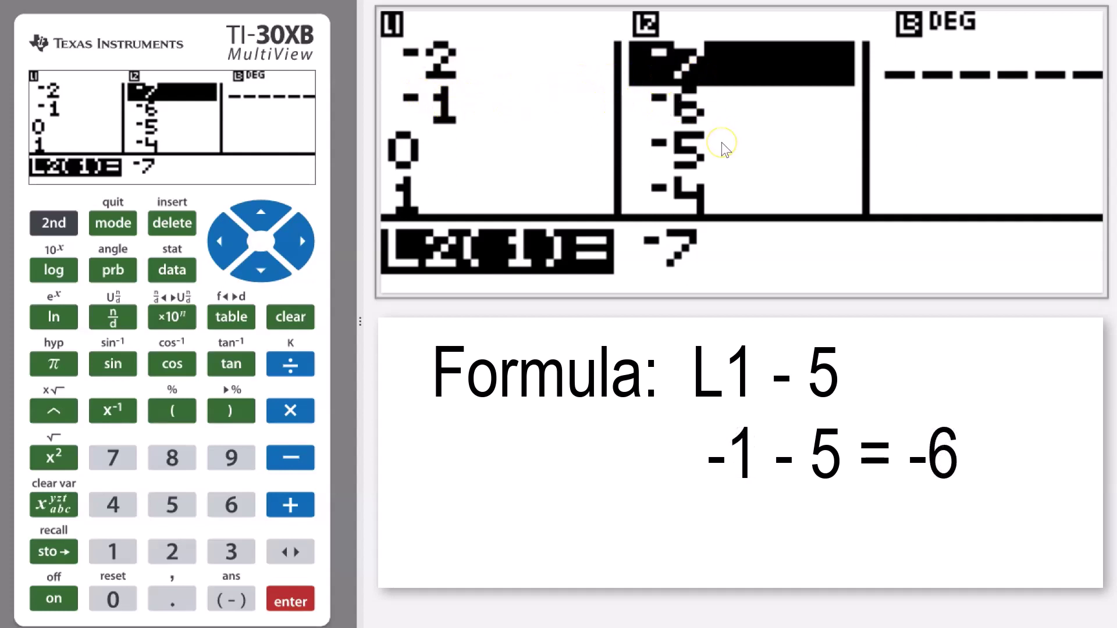
key(Down)
key(Down)
key(Down)
key(Down)
key(Down)
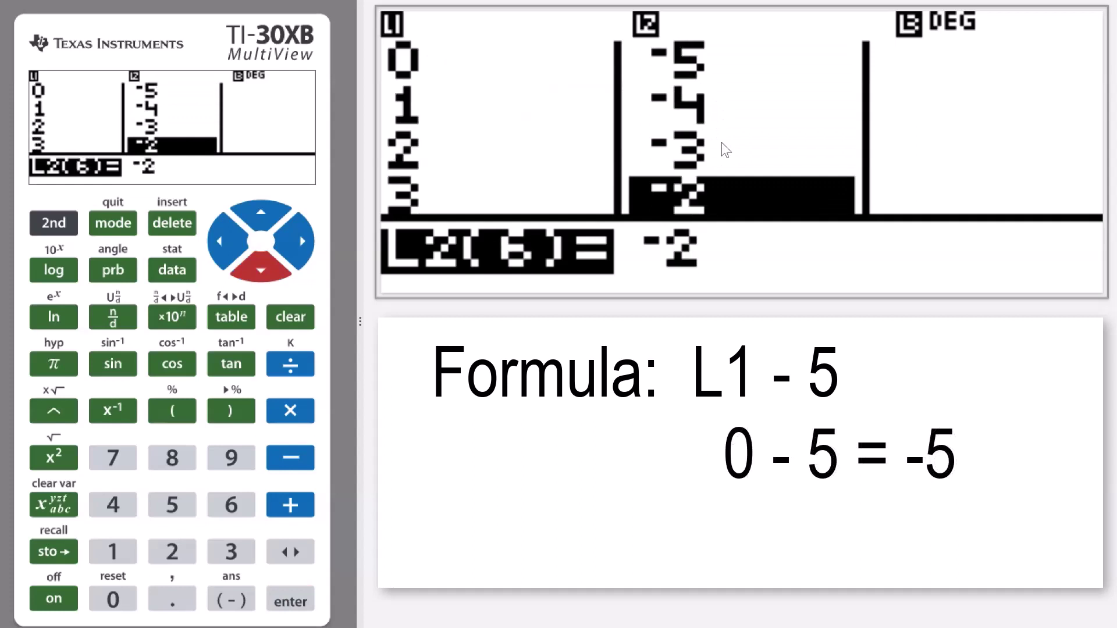
key(Down)
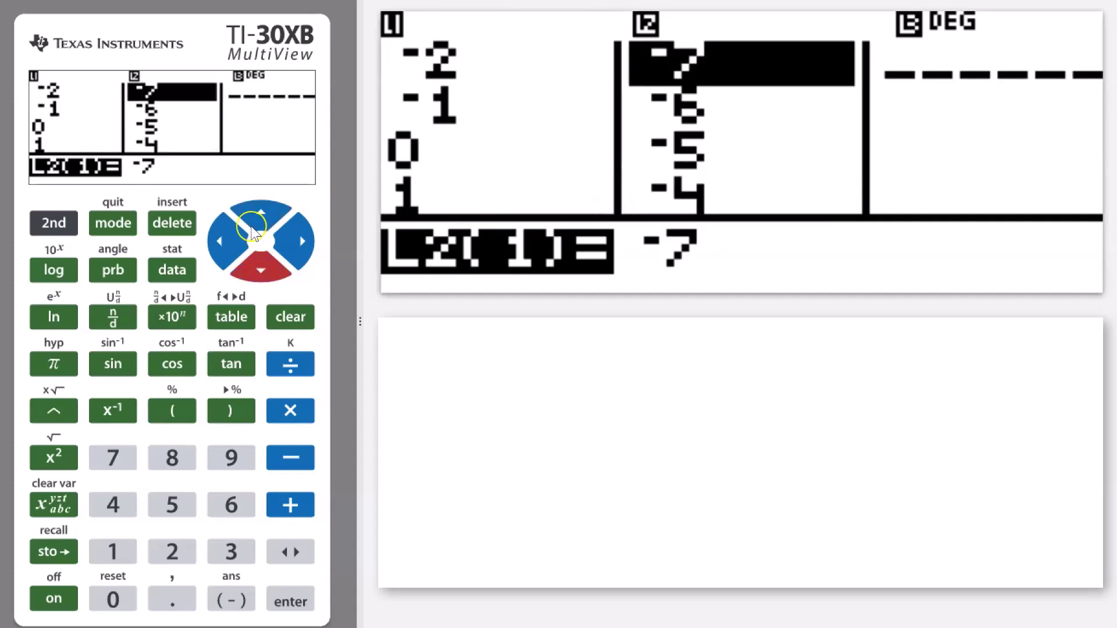
Choose 3:Clear L2 Frmla from the FORMULA menu, keeping L2's values
click(172, 270)
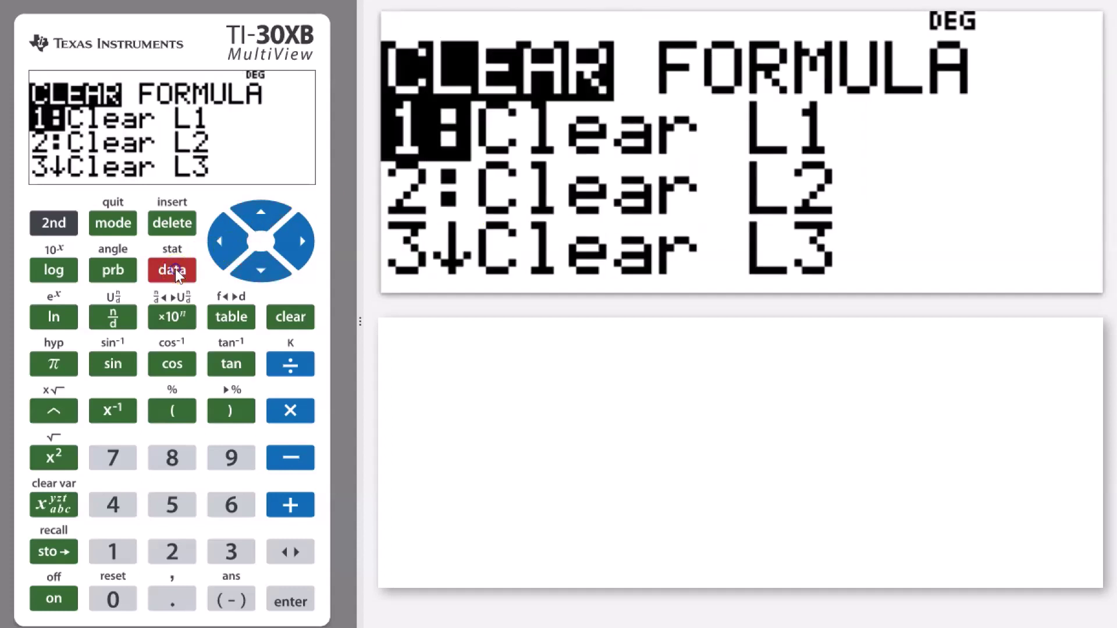
key(Right)
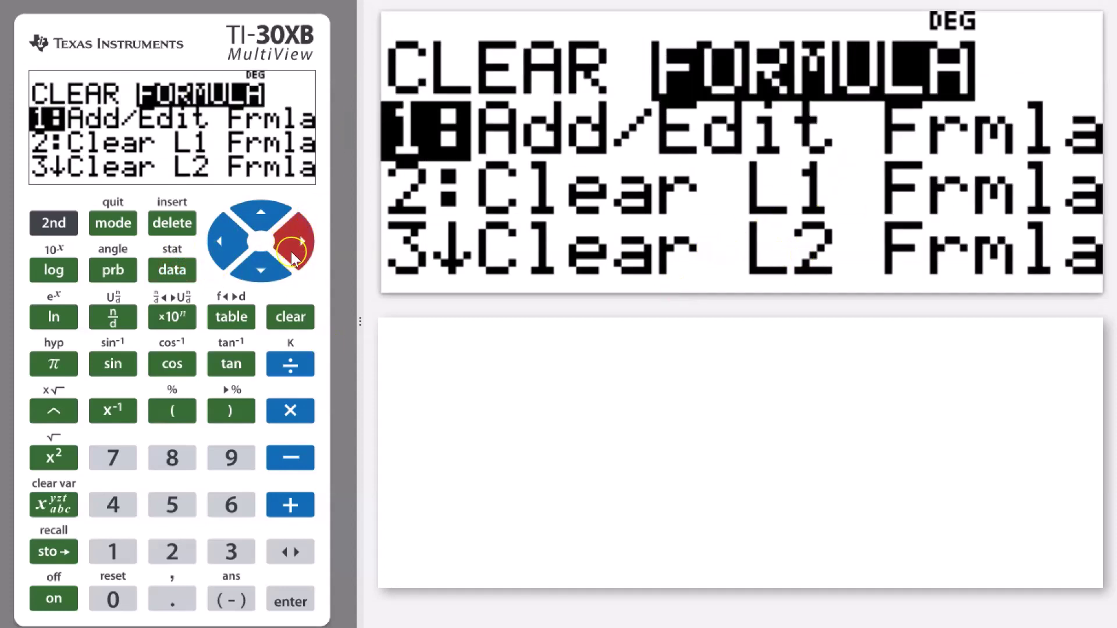
click(262, 268)
click(261, 267)
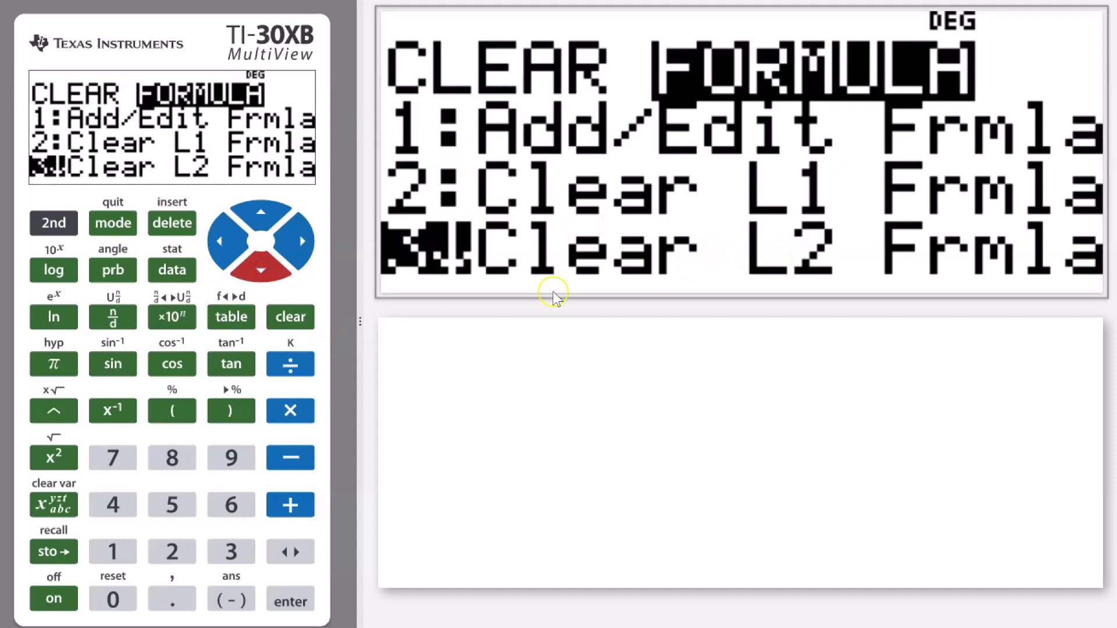
click(283, 607)
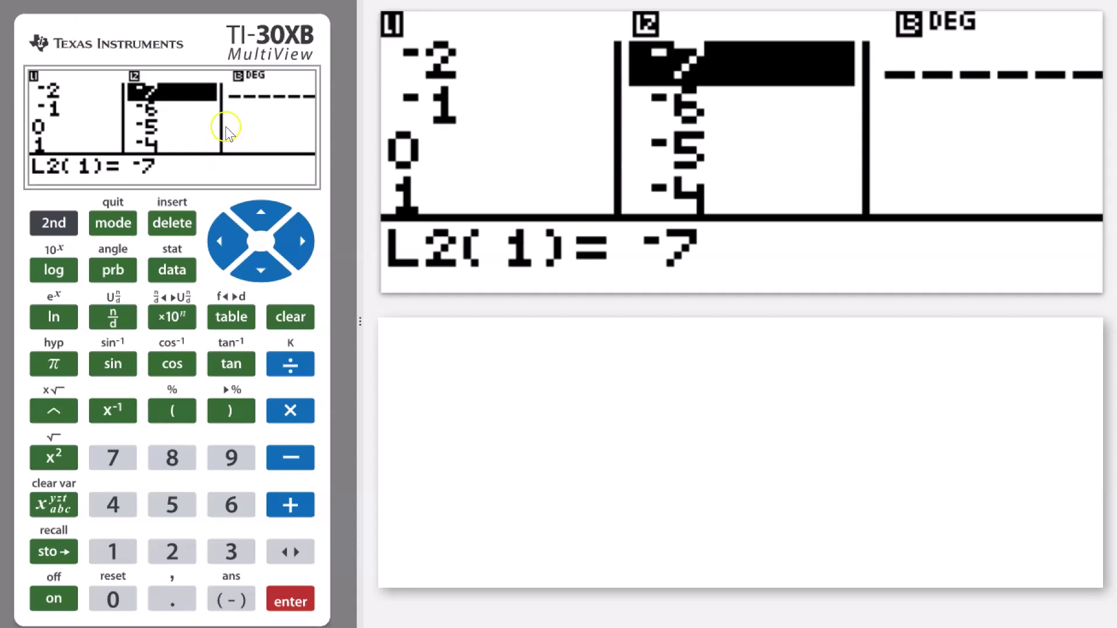
Quit the data editor with 2nd + mode to the blank DEG home screen
click(54, 222)
click(127, 221)
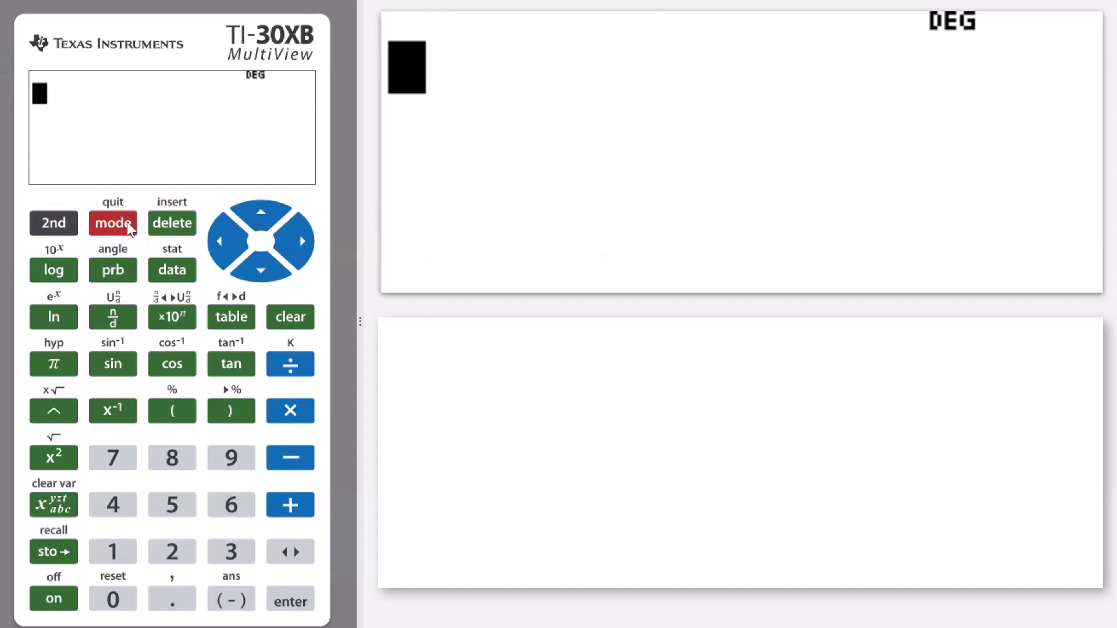